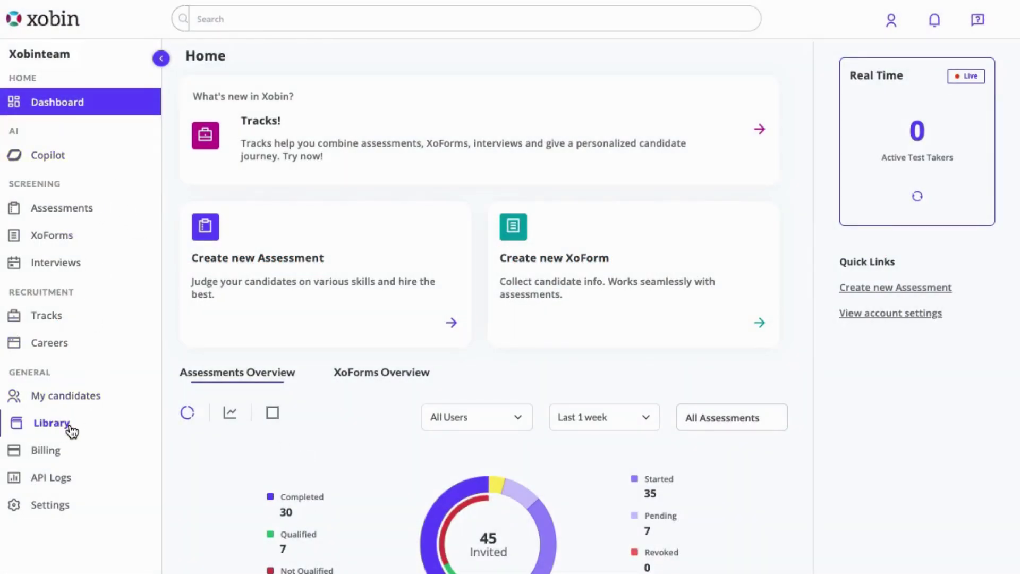
Go to the question Library and bring up the Create Question type list
left_click(52, 423)
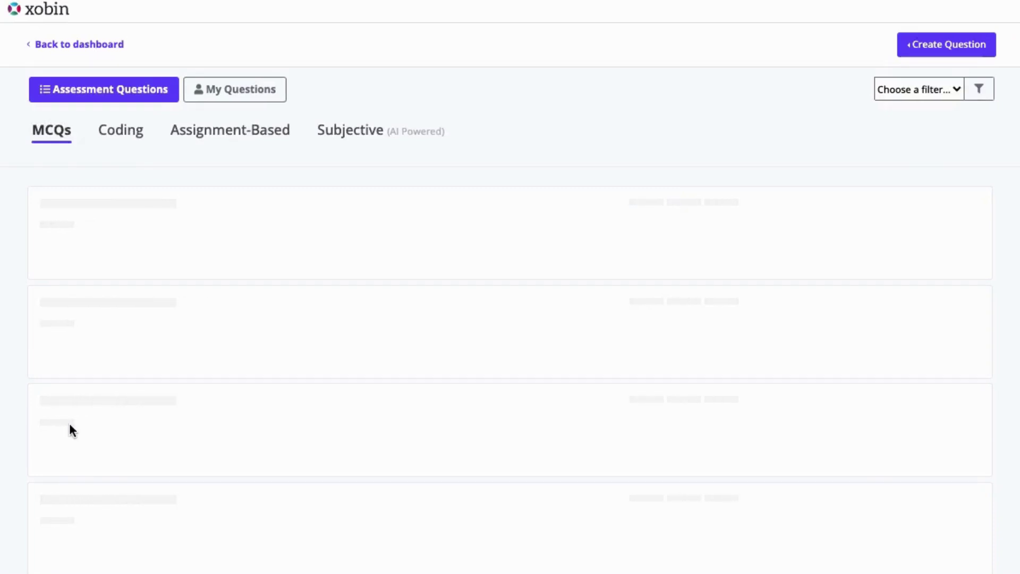
left_click(916, 49)
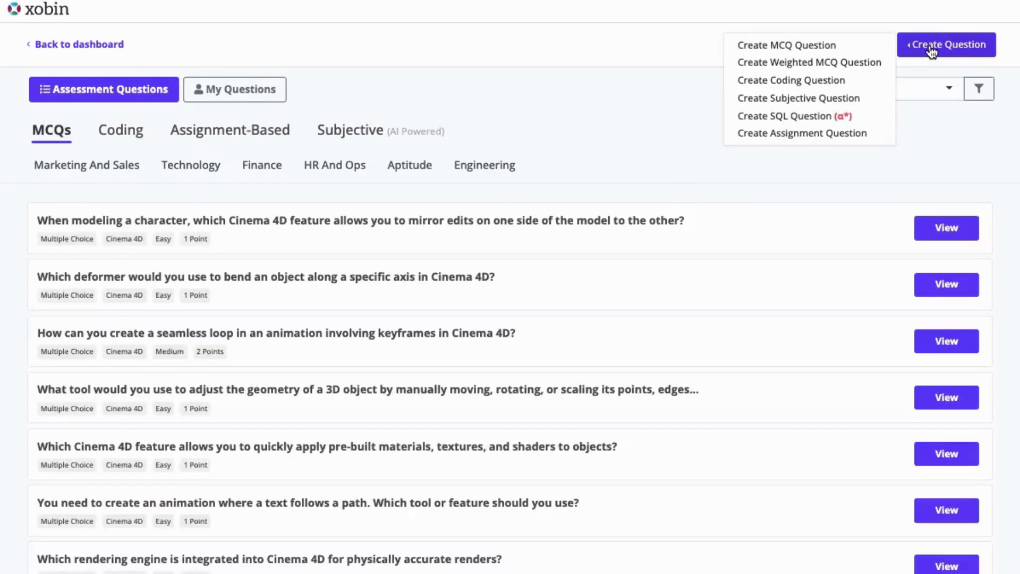
Create a subjective question with Email Writing domain, Medium difficulty and Textual responses
left_click(833, 101)
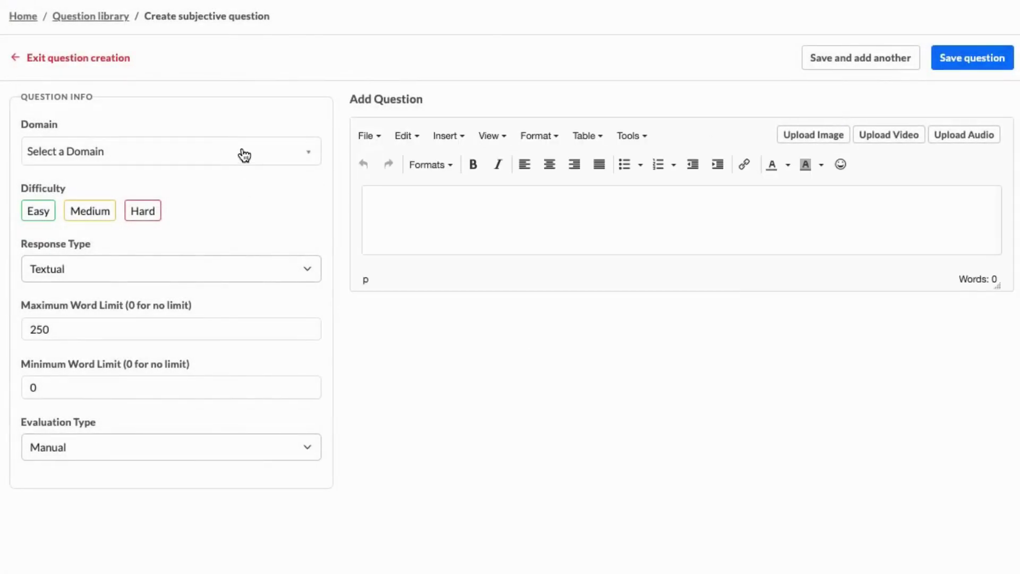
left_click(241, 150)
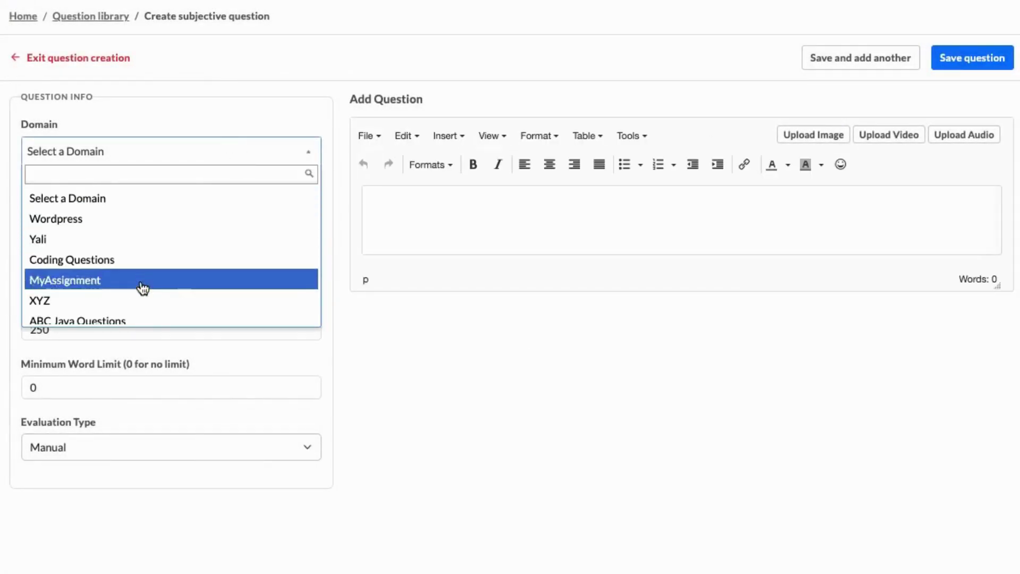
scroll(150, 319, "down", 3)
type("Email")
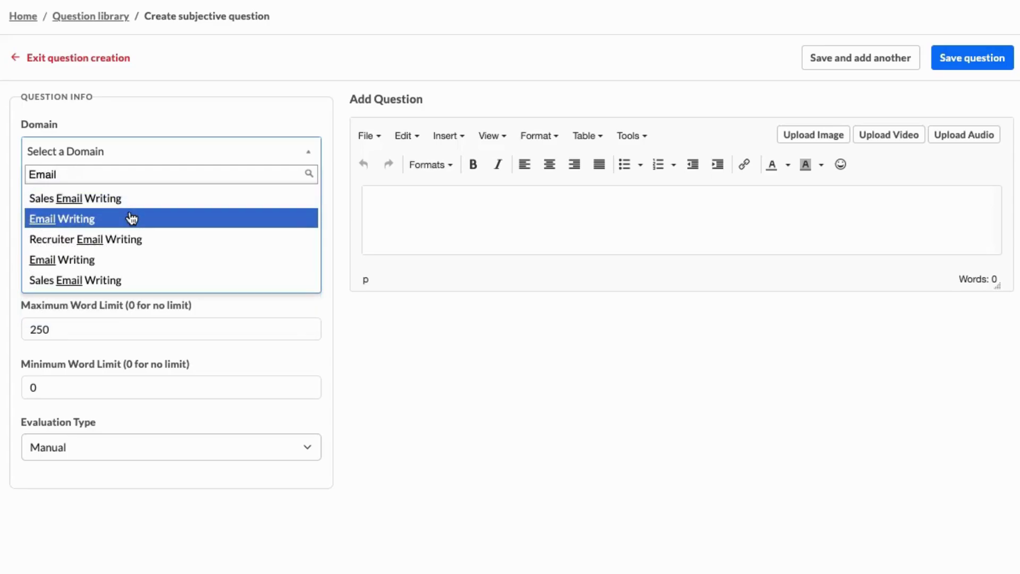
left_click(130, 218)
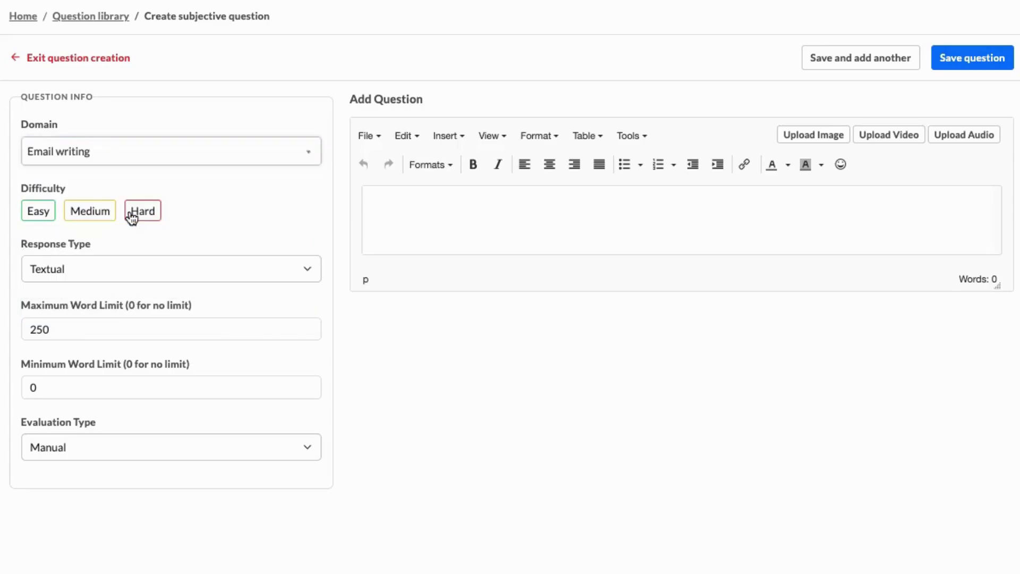
left_click(90, 210)
left_click(138, 270)
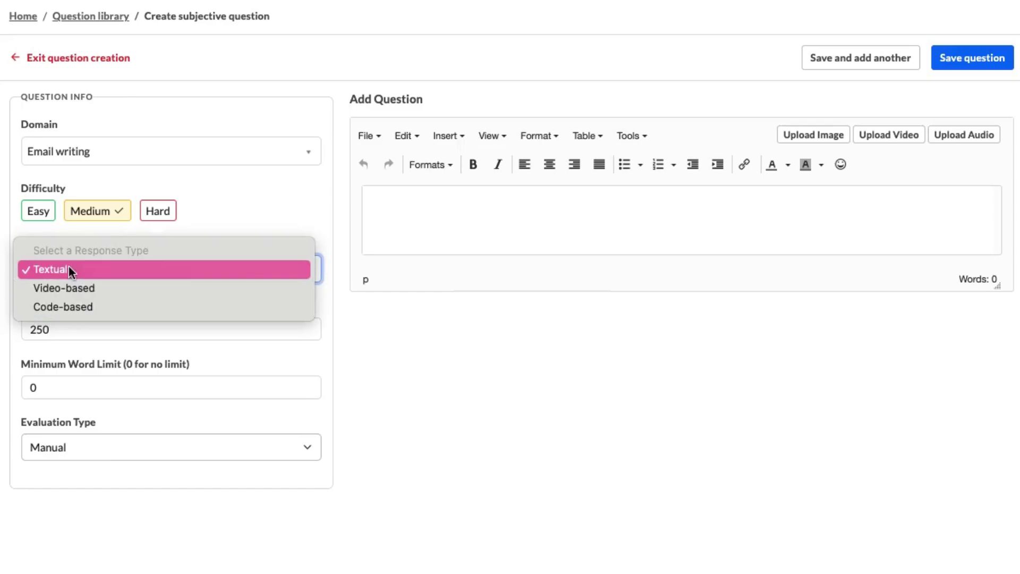
left_click(69, 269)
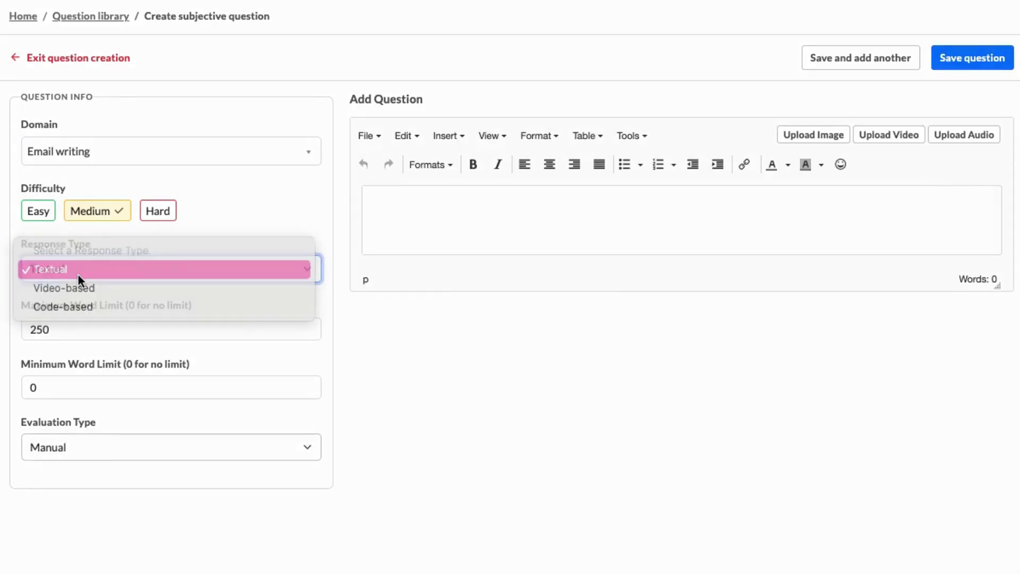
Set the answer word limits to a maximum of 500 and minimum of 100
left_click(121, 333)
key("BackSpace")
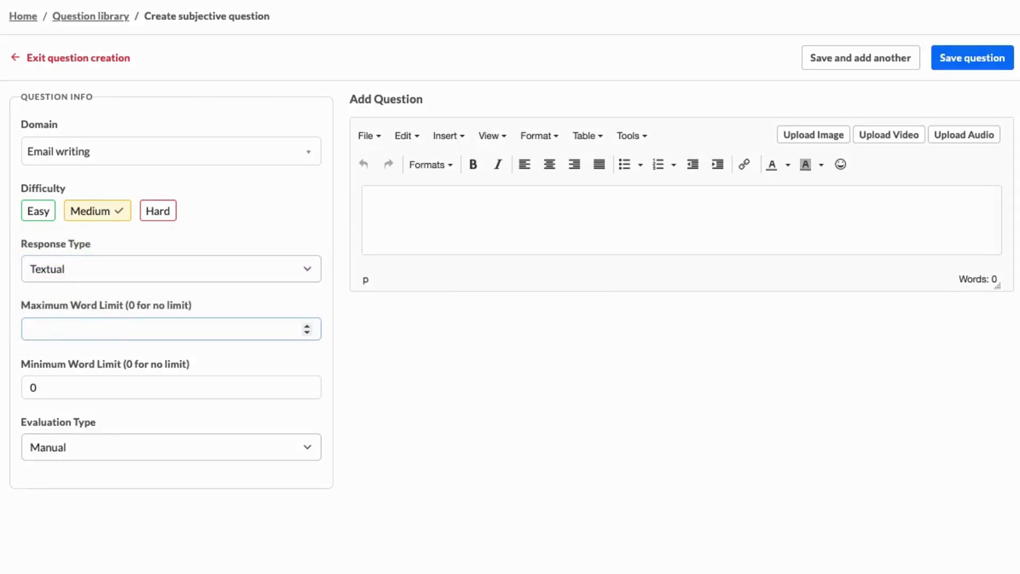
type("000")
key("BackSpace")
key("Tab")
type("10")
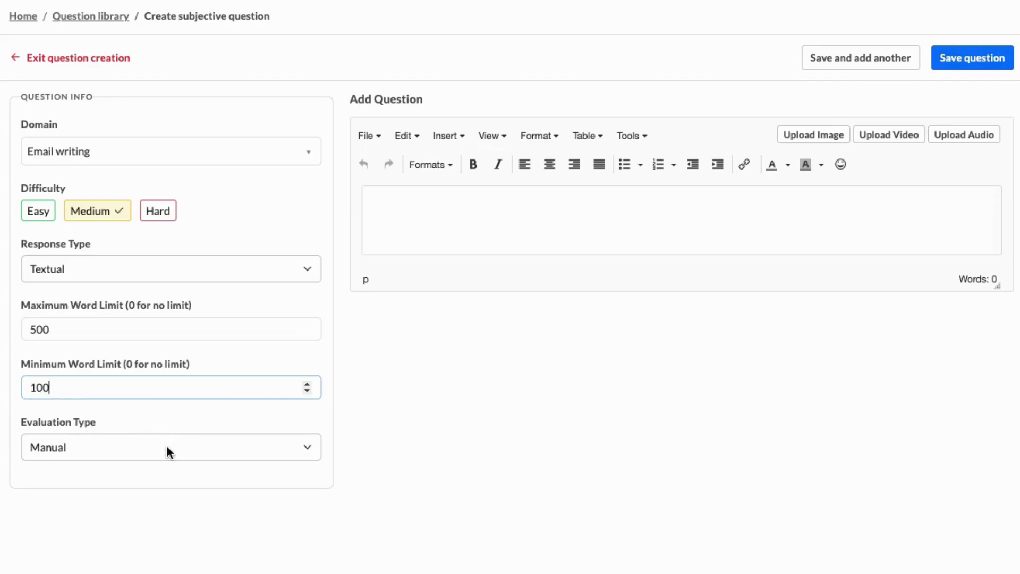
left_click(166, 447)
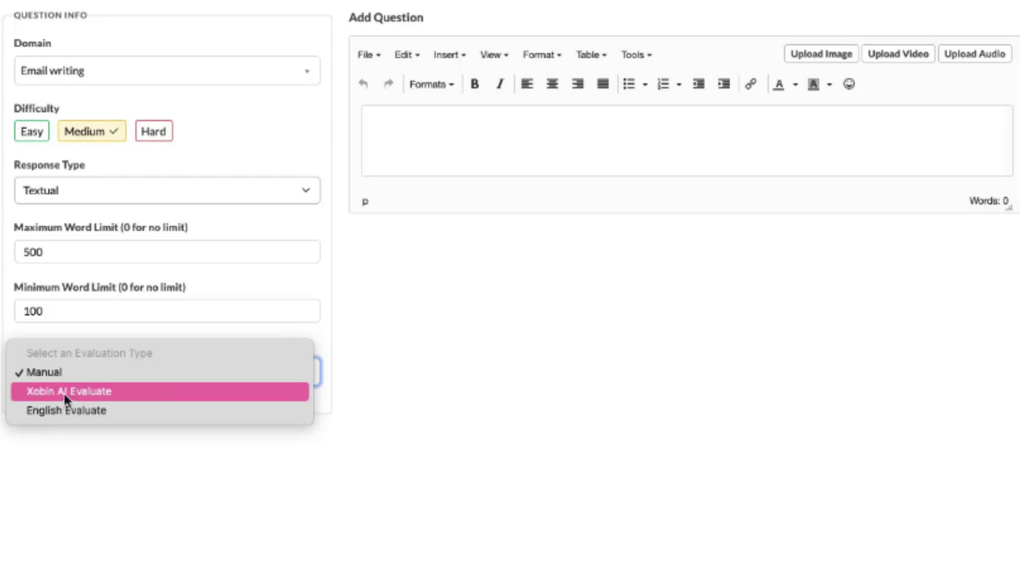
Choose Xobin AI Evaluate scoring and paste the customer-support email scenario as question text
left_click(91, 392)
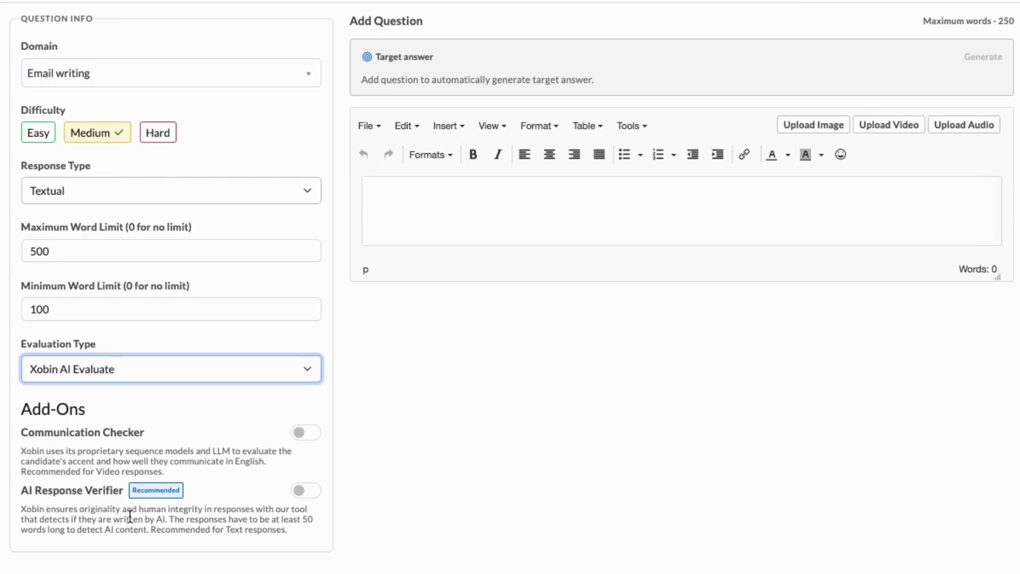
left_click(149, 520)
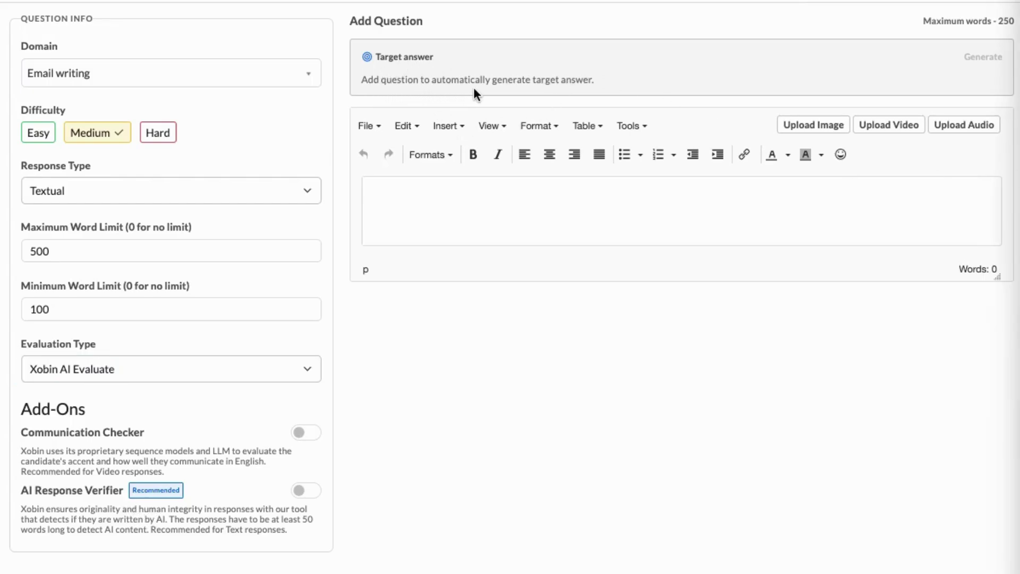
left_click(558, 198)
type("Scenario: You are a customer support representative for a software company, and a customer has reported a technical issue with your product that has caused them significant inconvenience. Draft a professional email response to the customer addressing their concern, acknowledging their frustration, and explaining the steps your team will take to resolve the issue.")
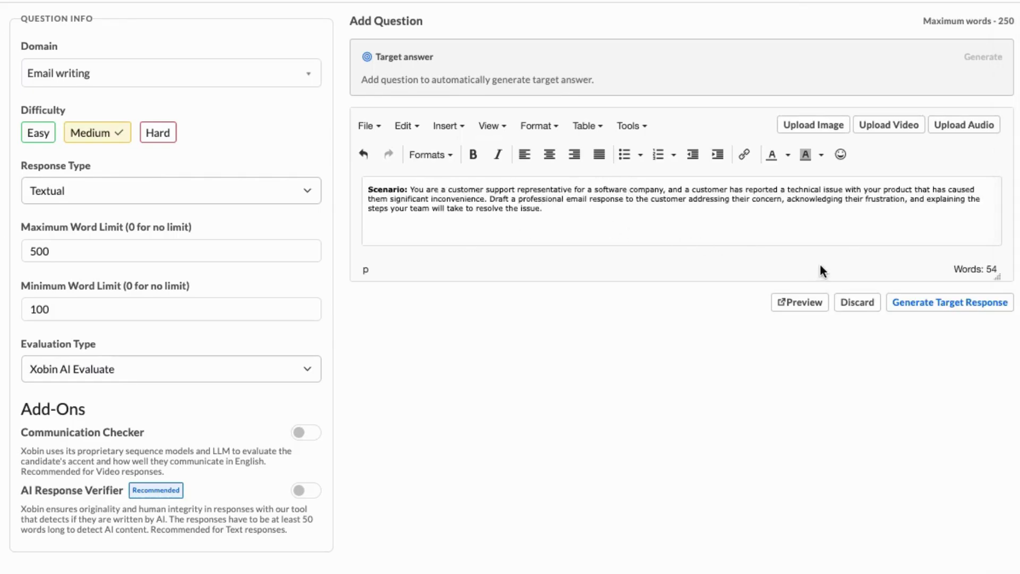
Generate the target response email for the customer-support scenario
left_click(920, 309)
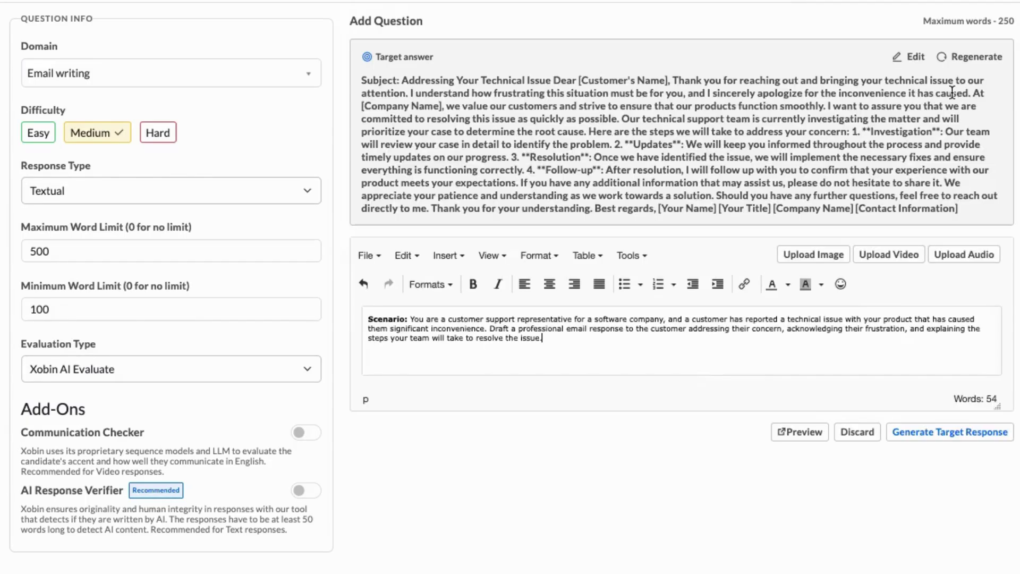
left_click(912, 56)
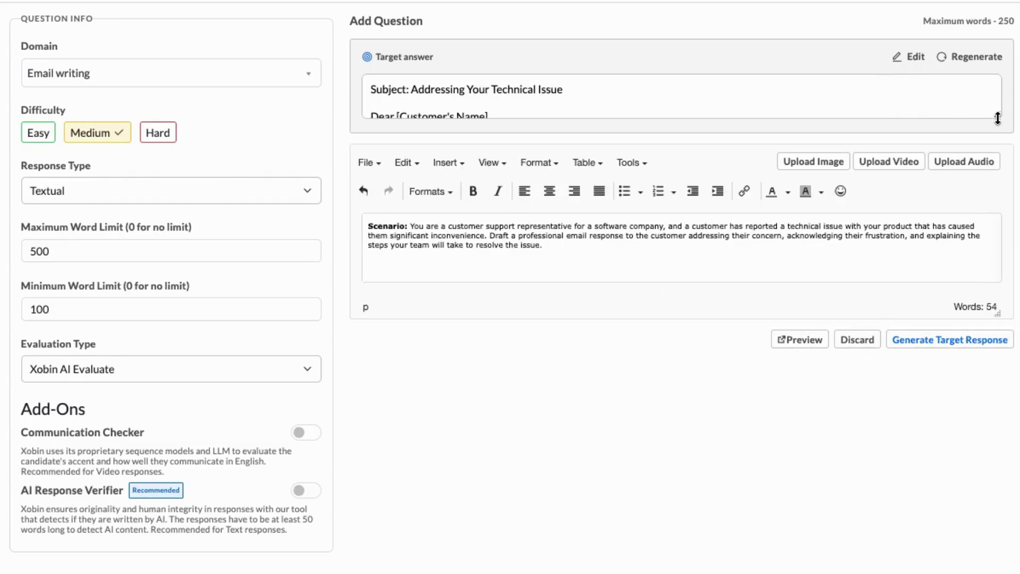
left_click_drag(998, 118, 1000, 449)
scroll(843, 374, "down", 3)
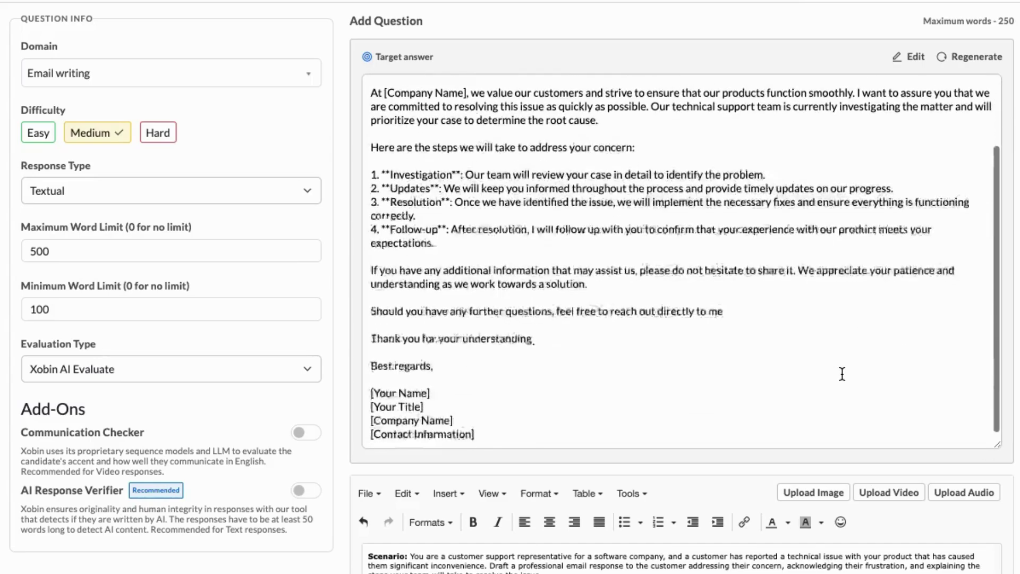
scroll(842, 374, "up", 5)
scroll(856, 36, "down", 3)
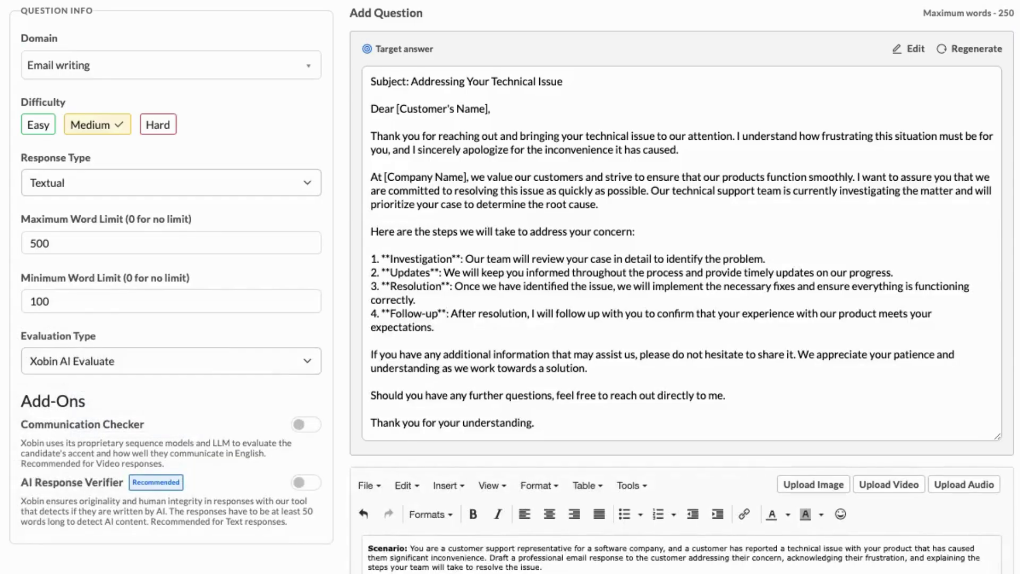
scroll(371, 422, "up", 2)
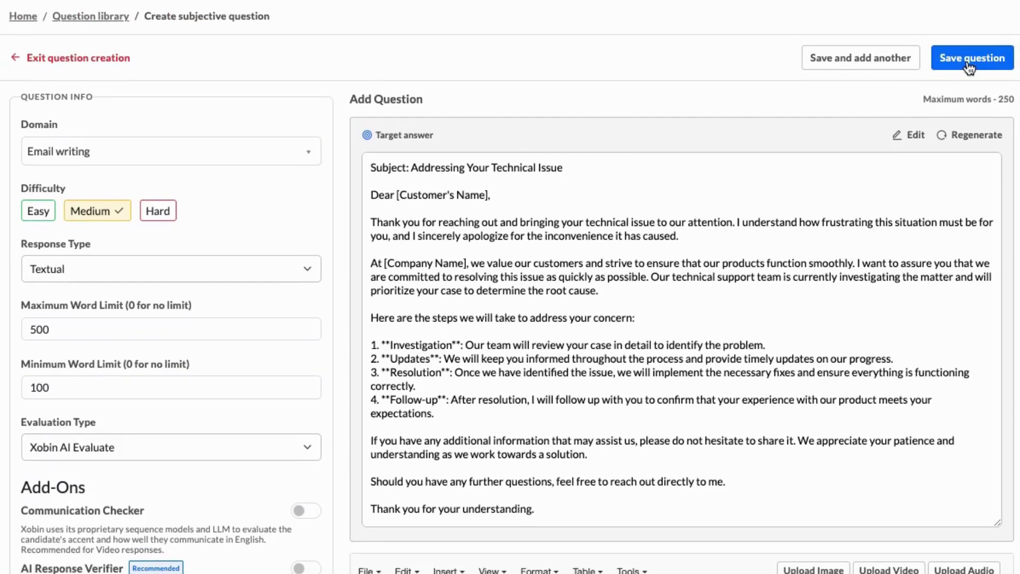
Save the new Email writing subjective question
left_click(965, 65)
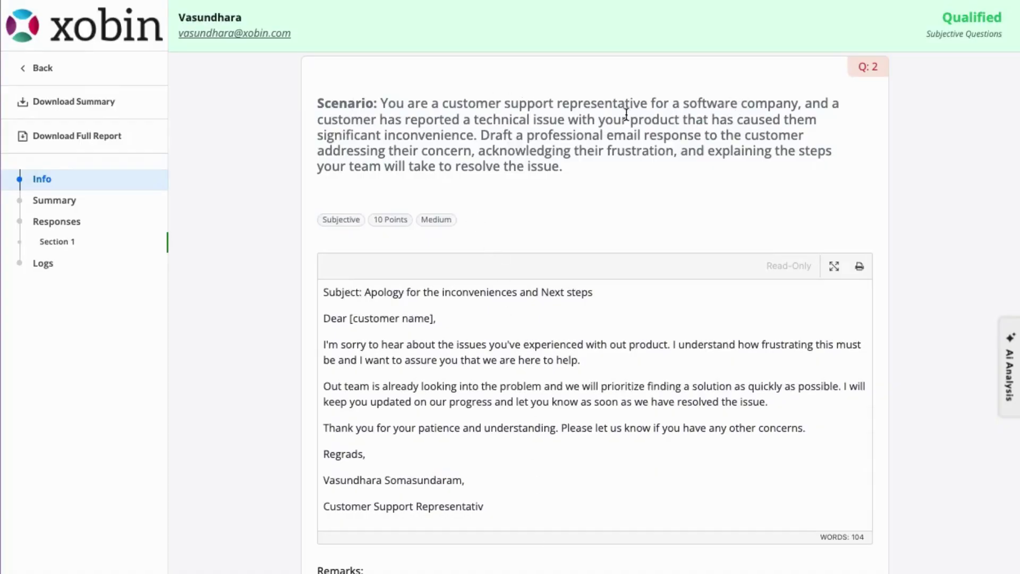
left_click_drag(319, 104, 563, 172)
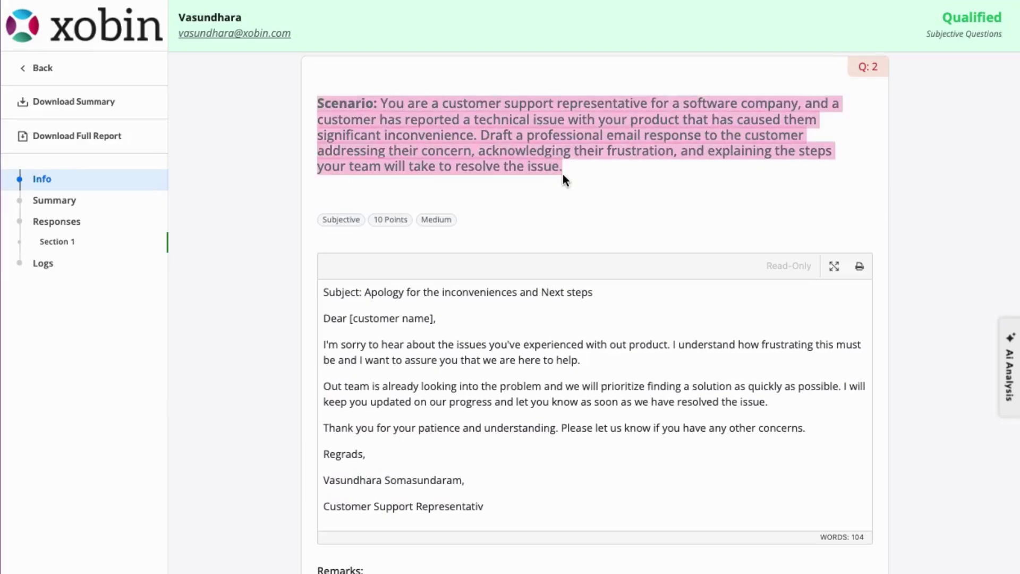
left_click(565, 211)
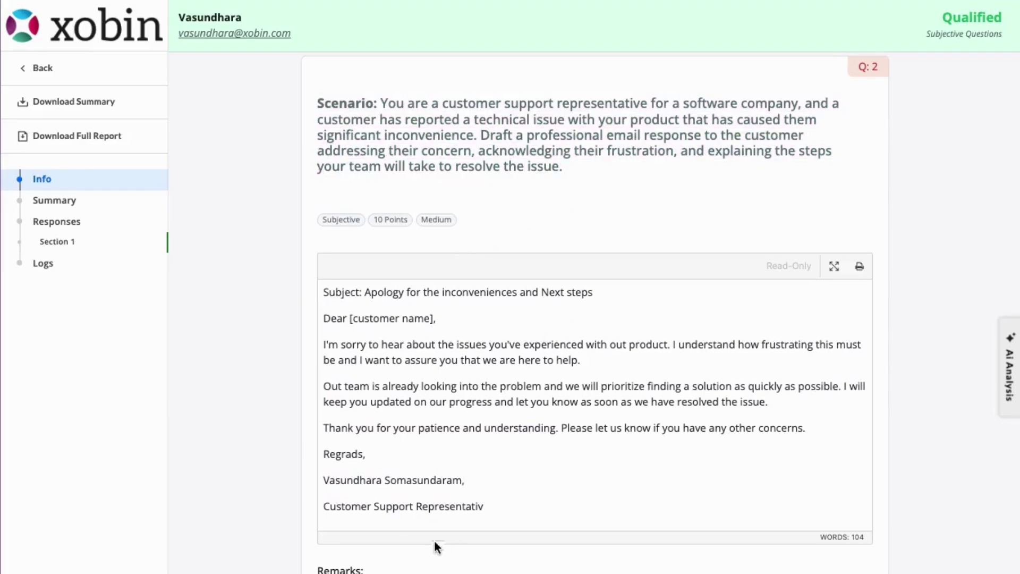
scroll(384, 462, "down", 2)
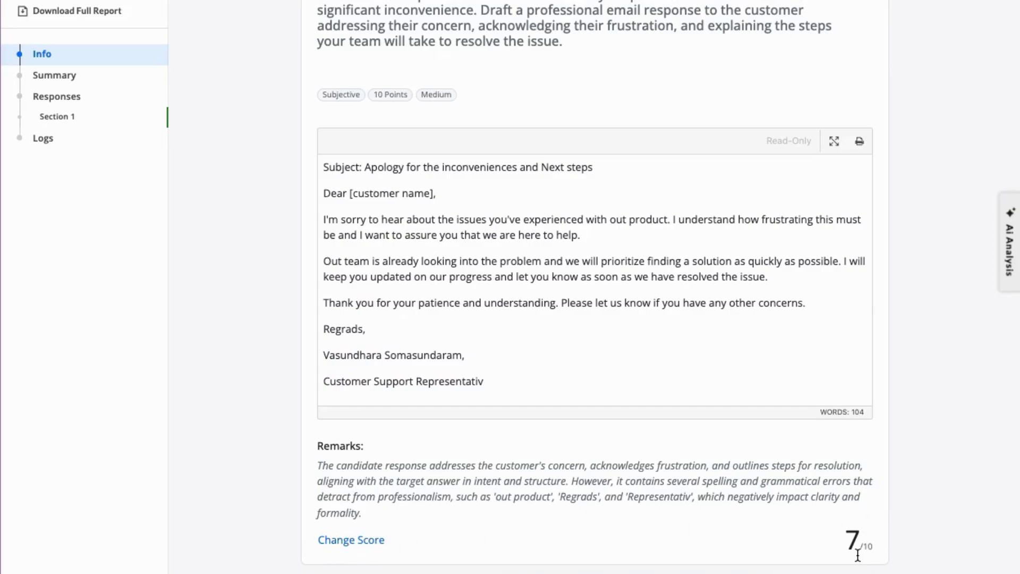
Replace the AI's 7/10 with a manually saved score of 6 for the email response
left_click(372, 540)
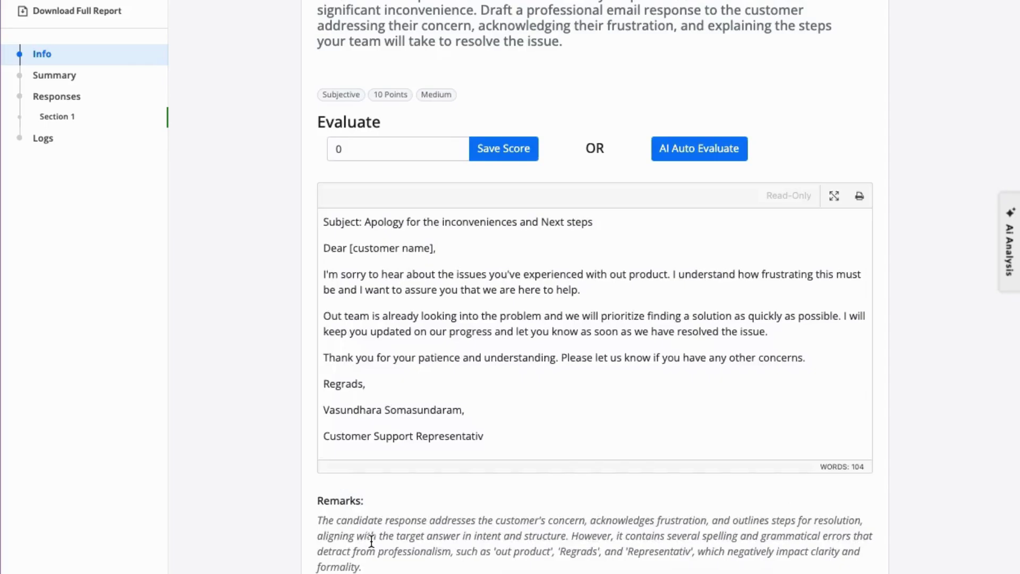
left_click(400, 144)
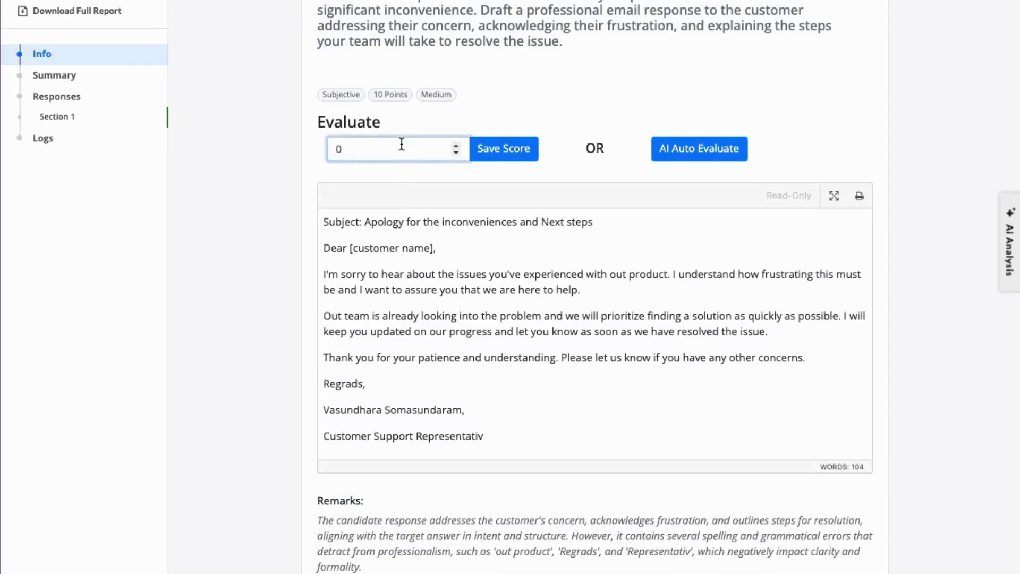
key("BackSpace")
type("6")
left_click(514, 153)
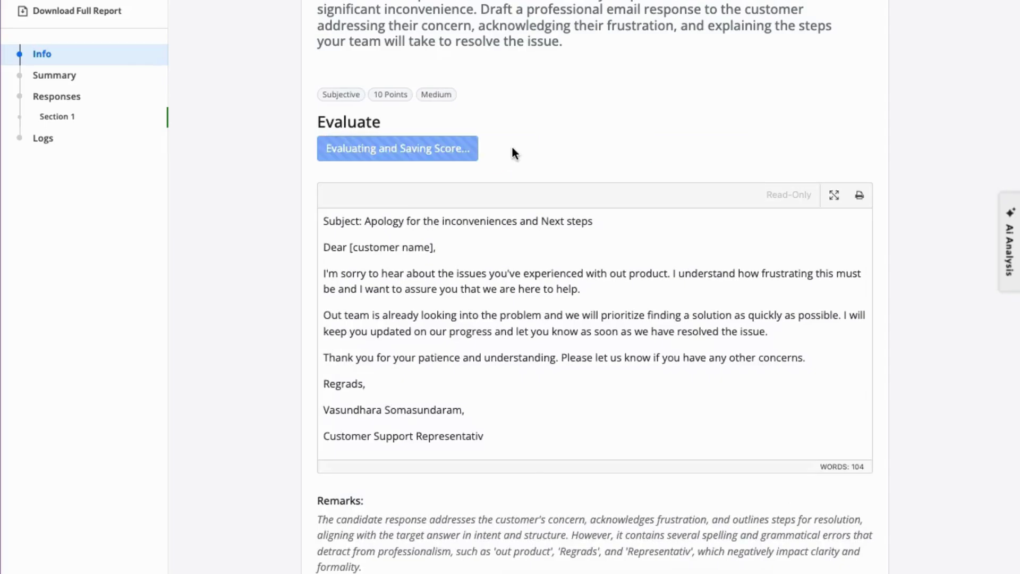
scroll(504, 251, "down", 1)
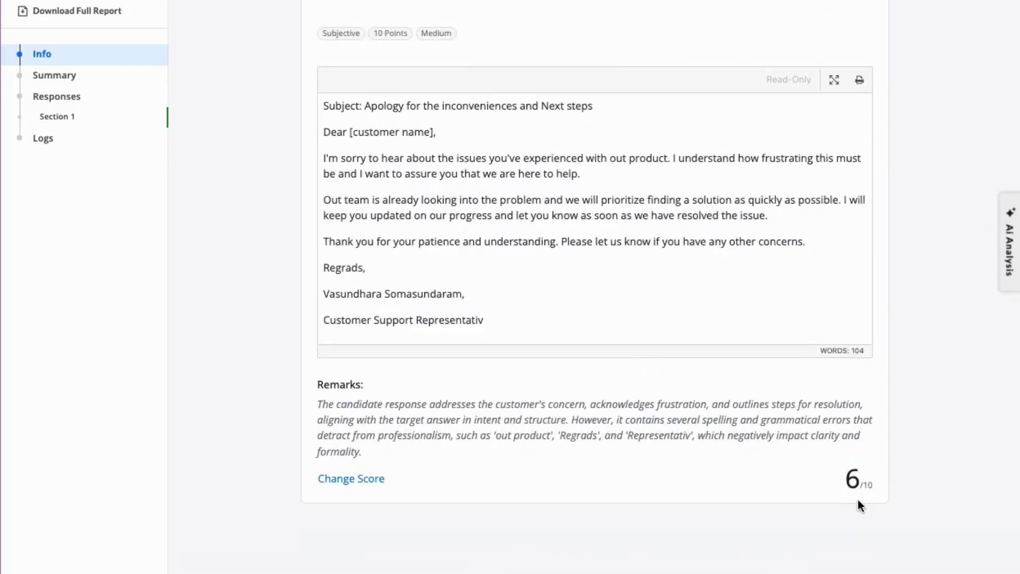
scroll(868, 498, "up", 1)
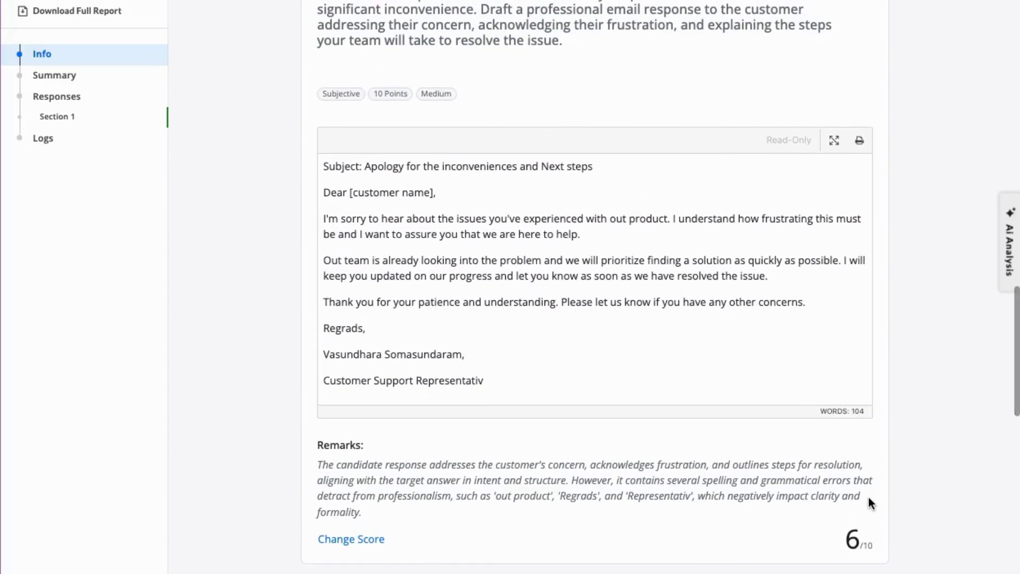
left_click(835, 142)
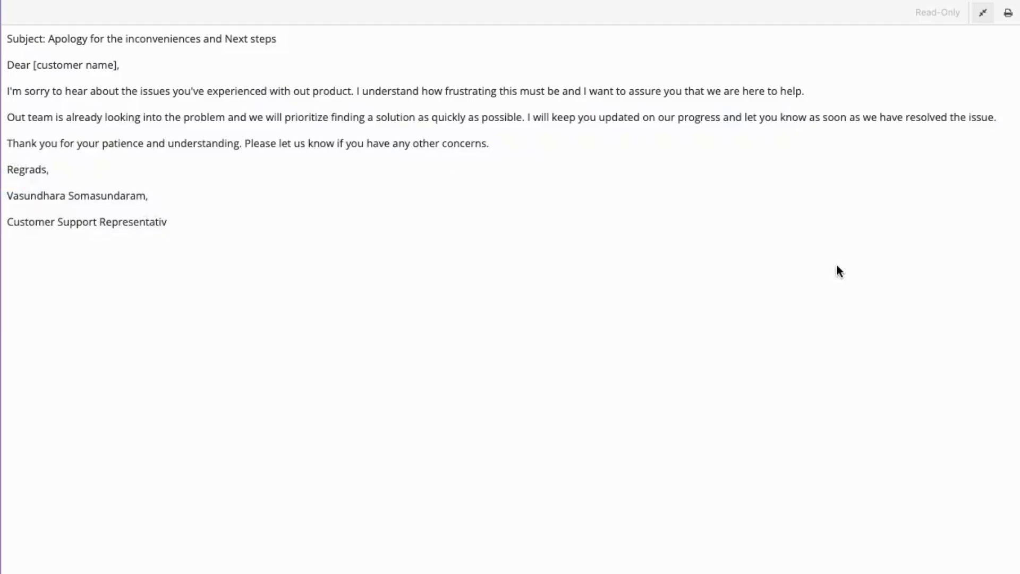
left_click(983, 12)
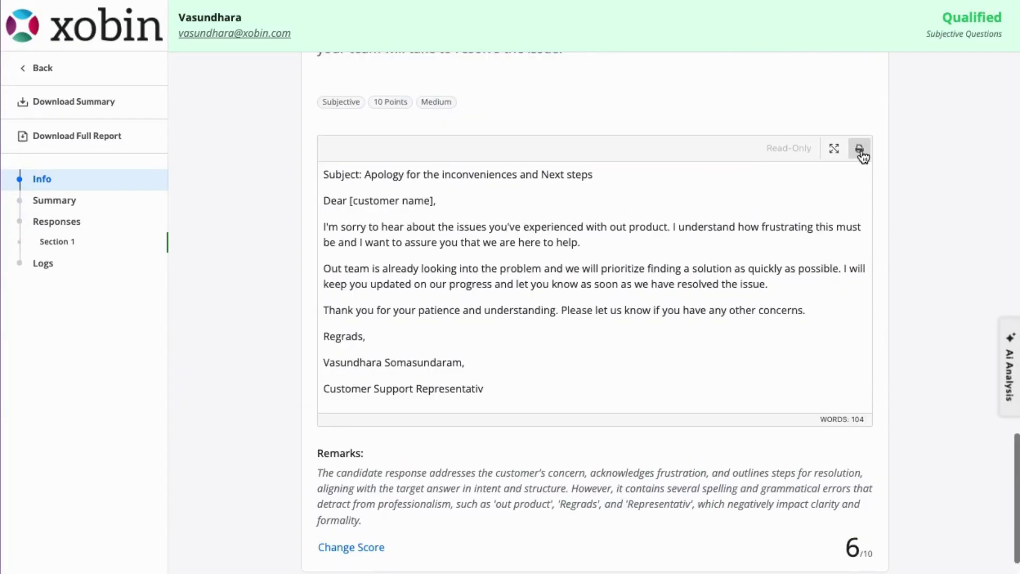
left_click(860, 149)
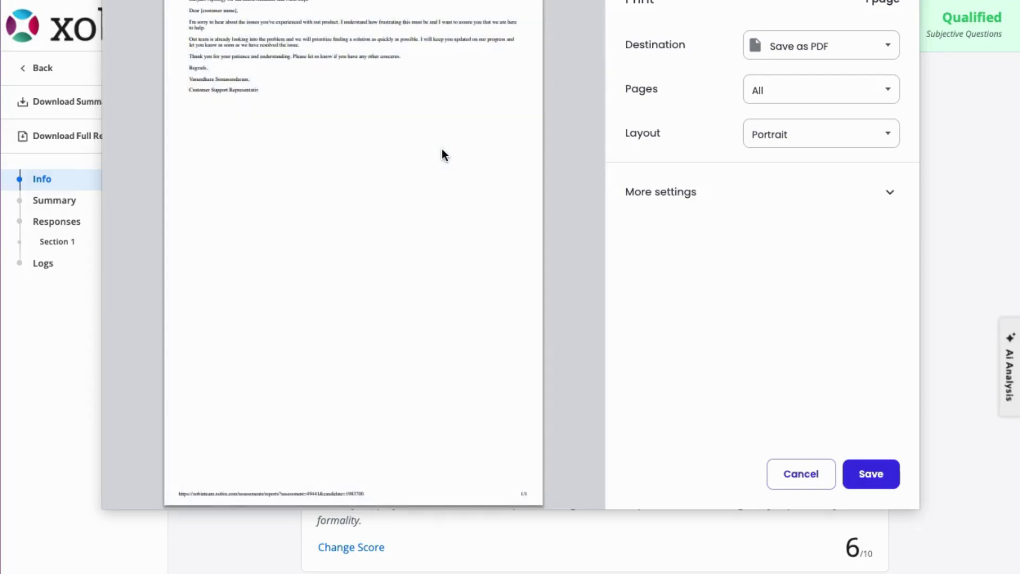
left_click(797, 484)
scroll(700, 532, "up", 2)
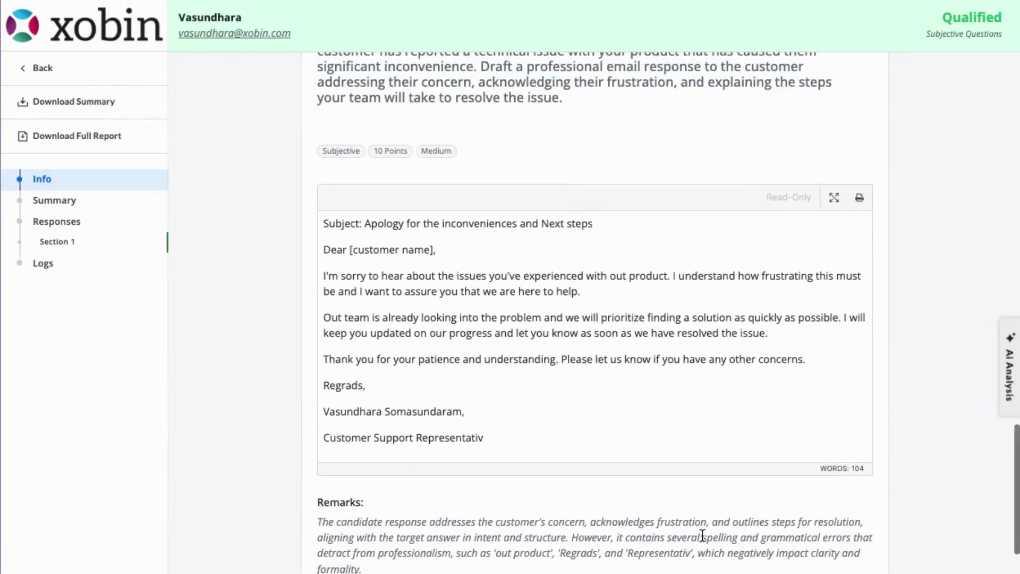